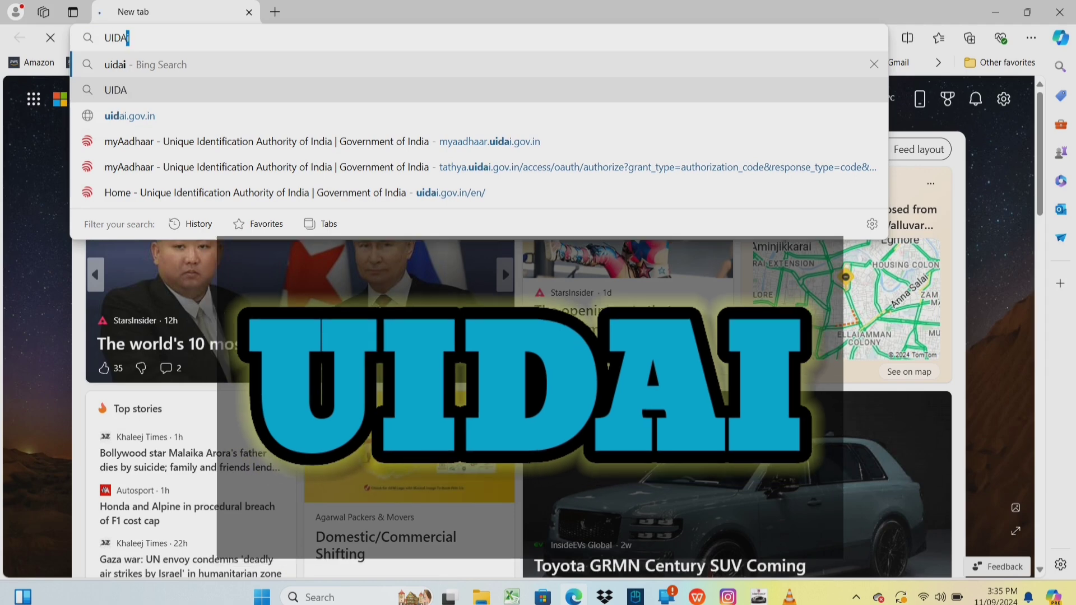
# Run a Bing search for 'UIDAI' from the Edge address bar.
pyautogui.press('Return')
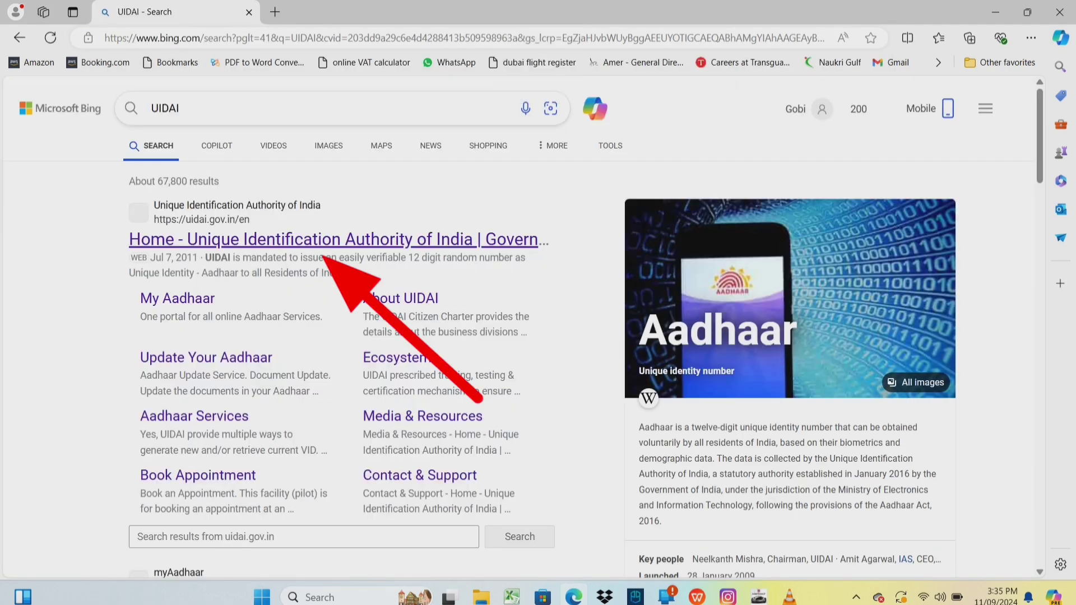
# Open the official uidai.gov.in result and go to My Aadhaar's Document update login page.
pyautogui.click(314, 240)
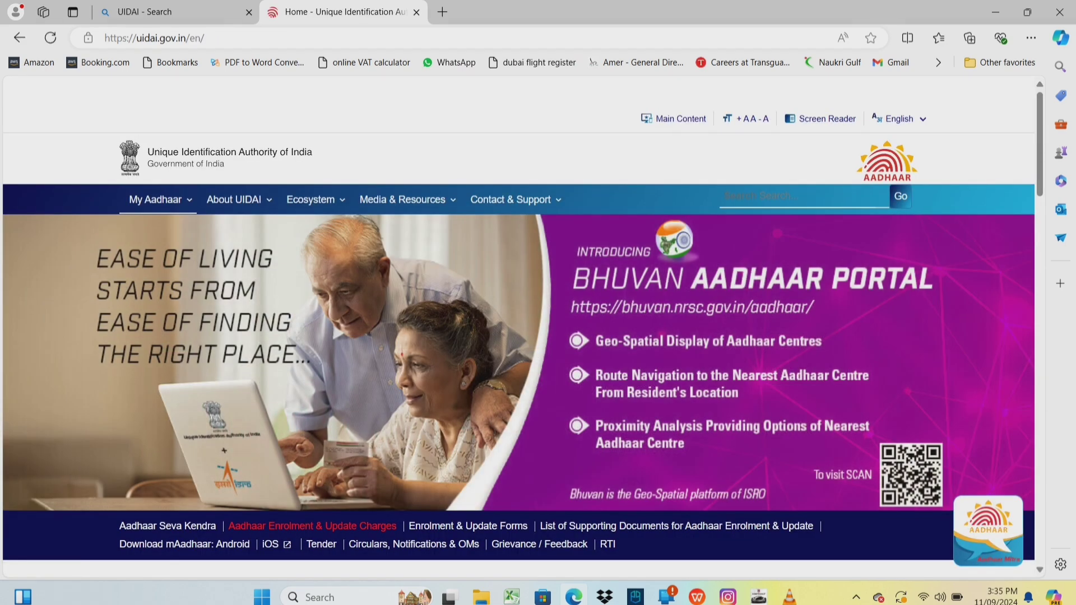
pyautogui.scroll(-5, 518, 336)
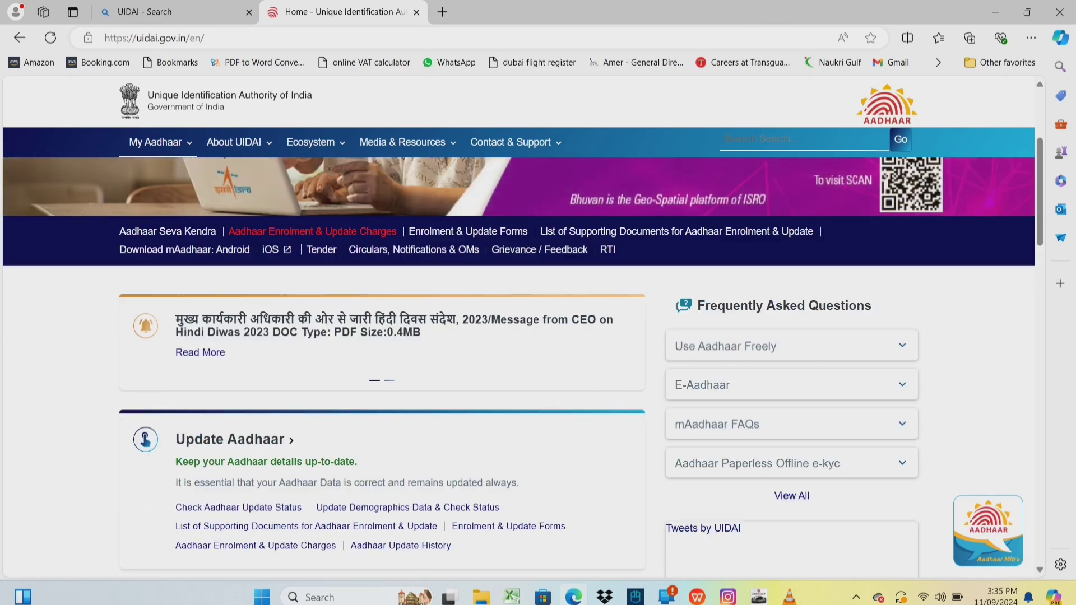
pyautogui.scroll(5, 311, 200)
pyautogui.moveTo(155, 199)
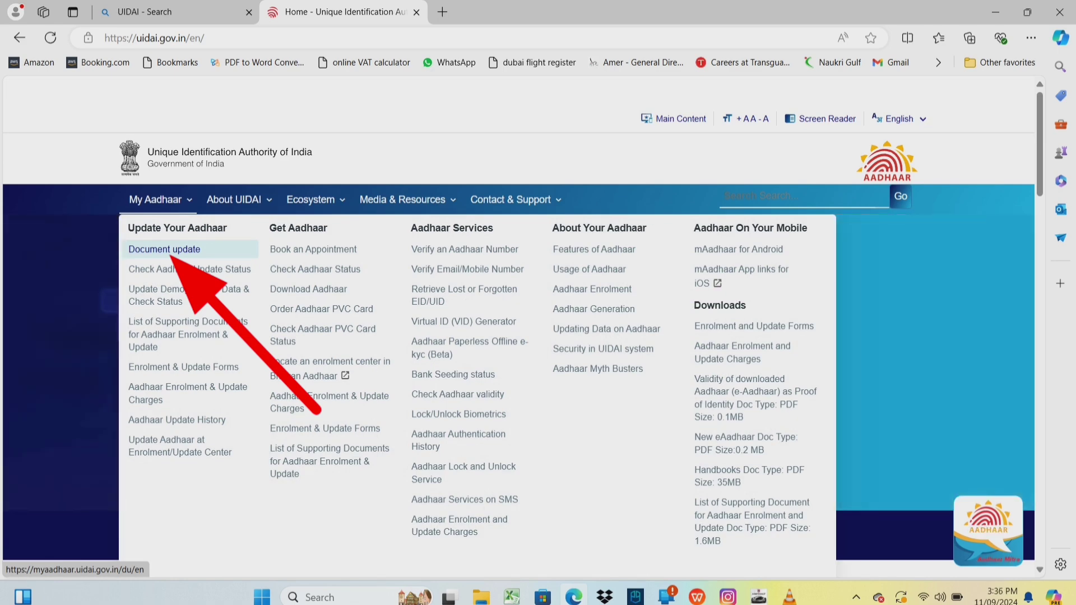
pyautogui.click(168, 250)
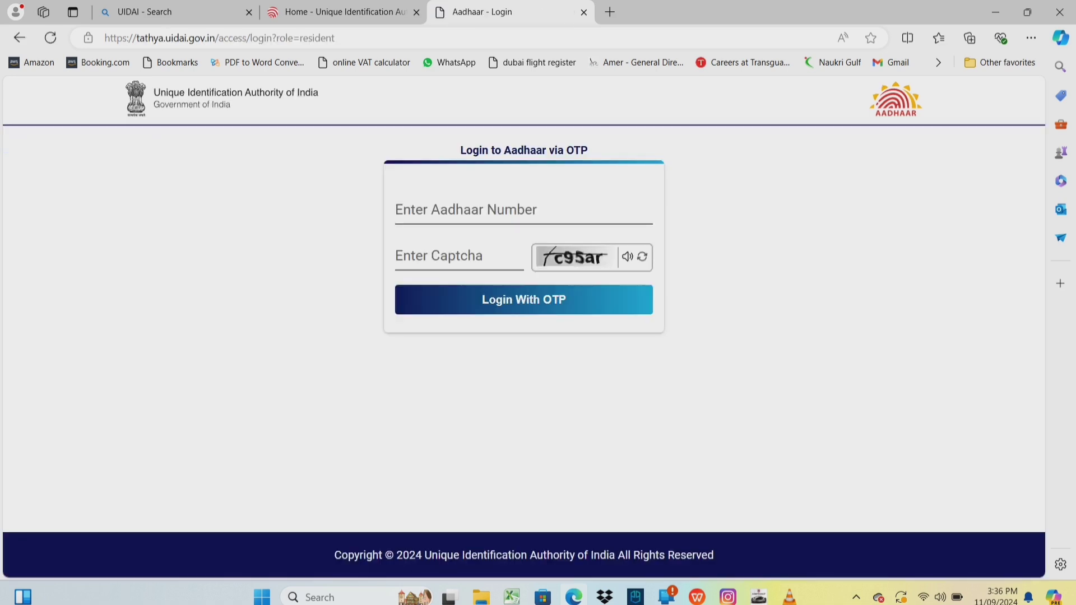
# Log in with the Aadhaar number, a refreshed captcha code and the one-time password.
pyautogui.click(396, 212)
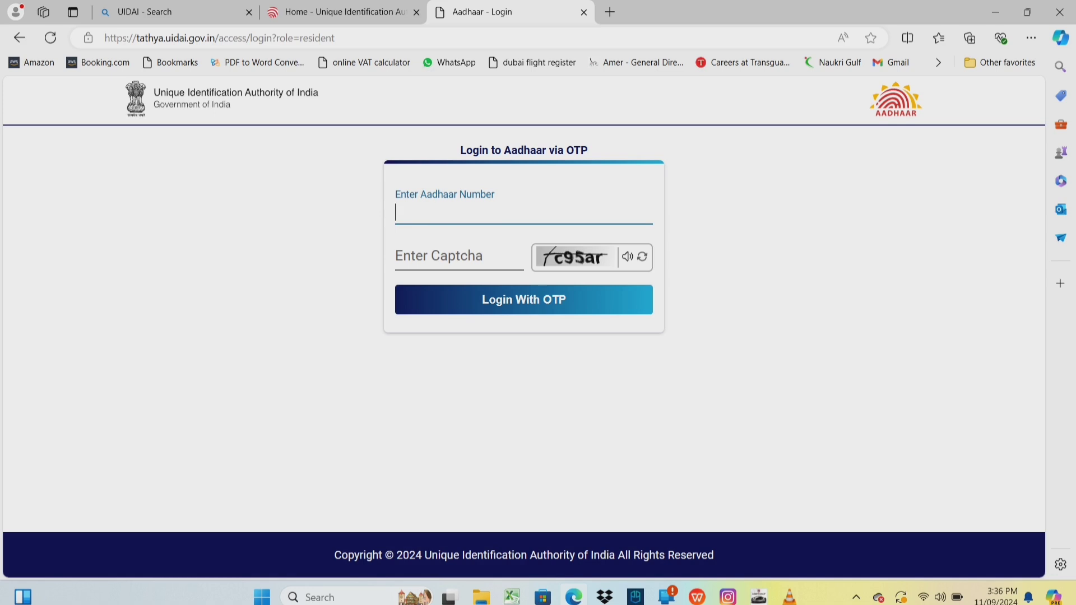
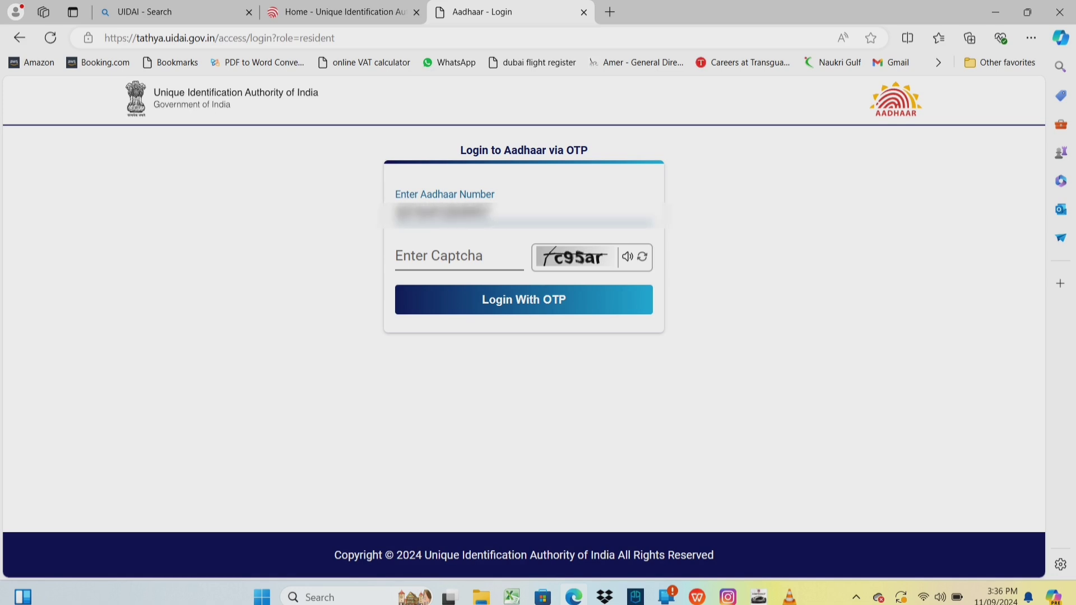
pyautogui.click(448, 258)
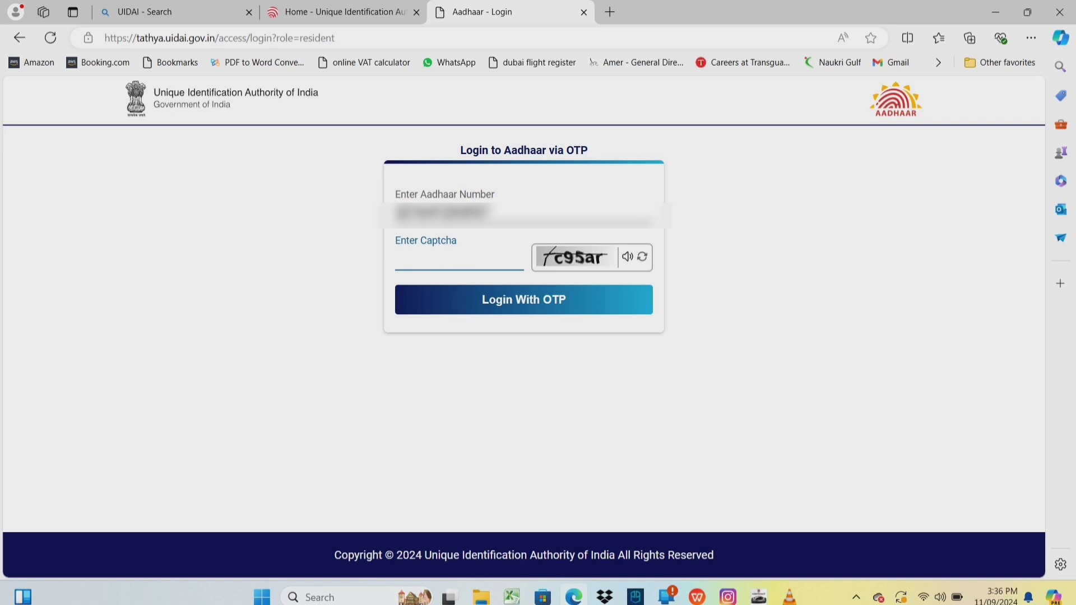
pyautogui.click(642, 256)
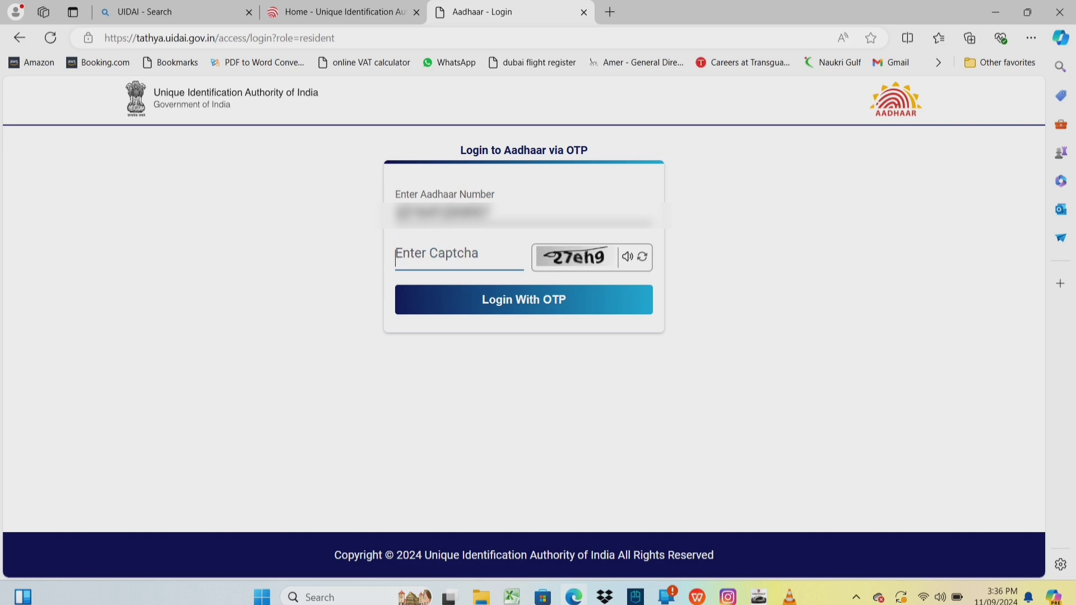
pyautogui.click(448, 258)
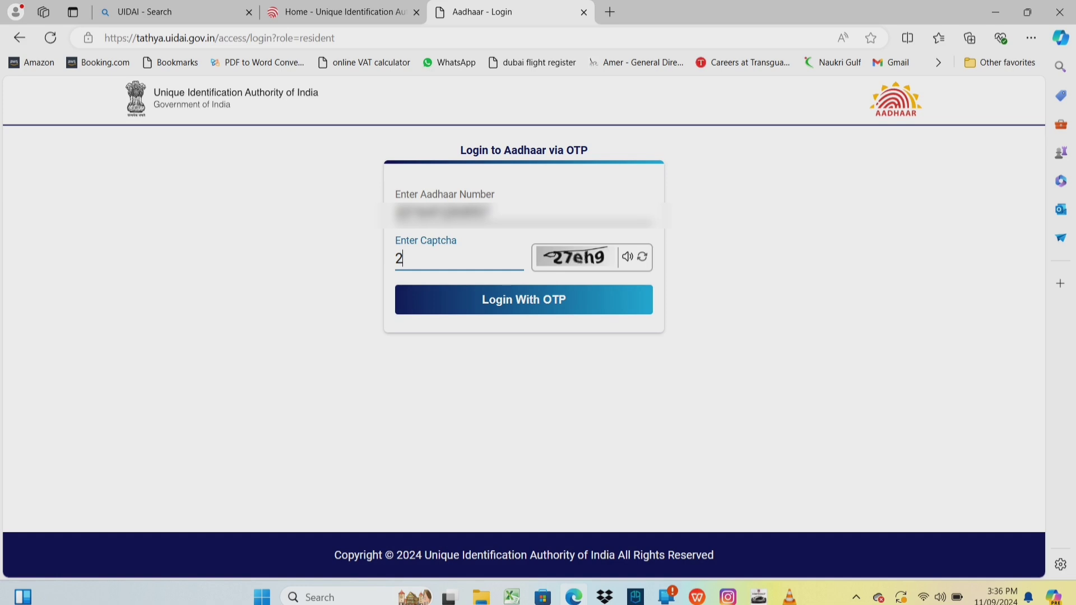
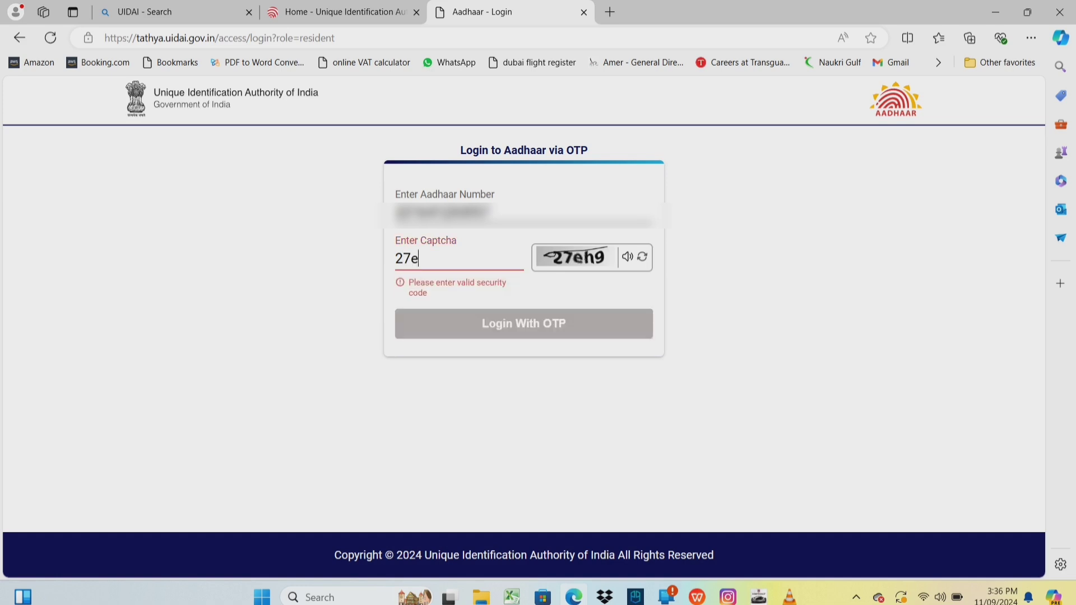
pyautogui.press('Return')
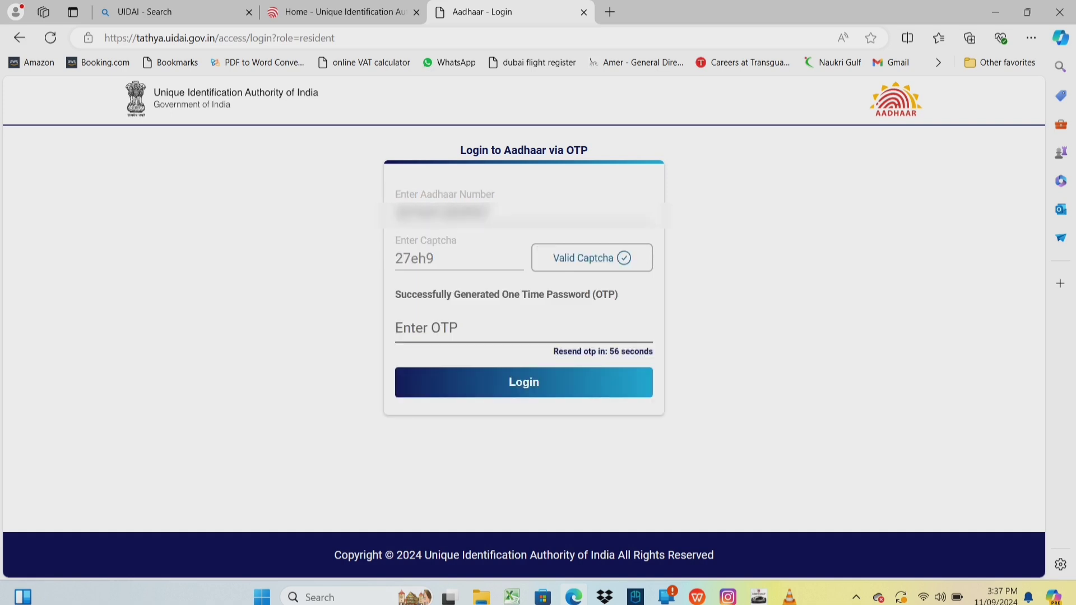
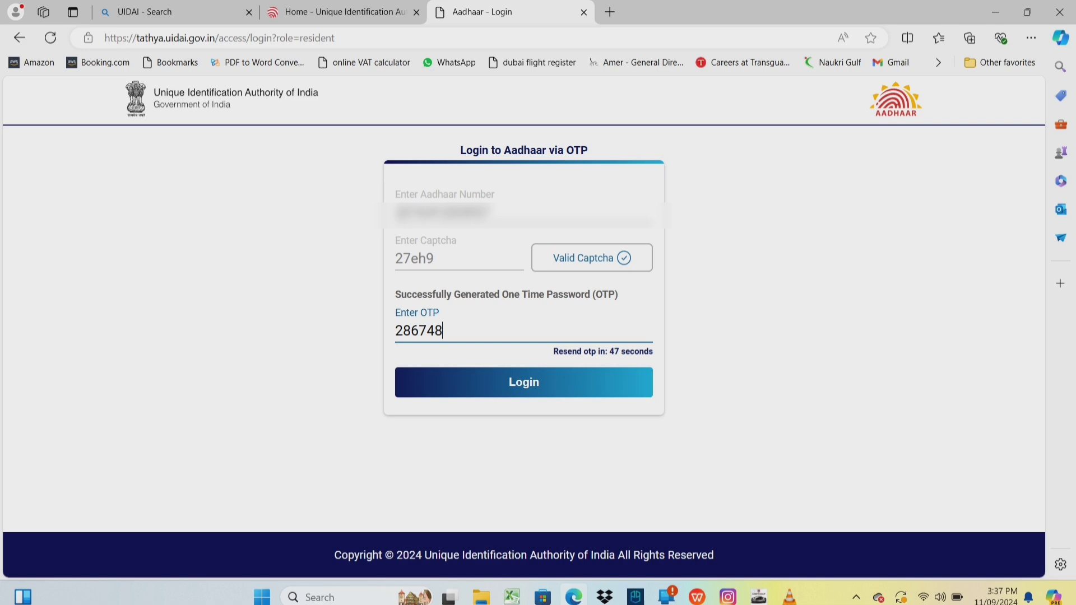
pyautogui.press('Return')
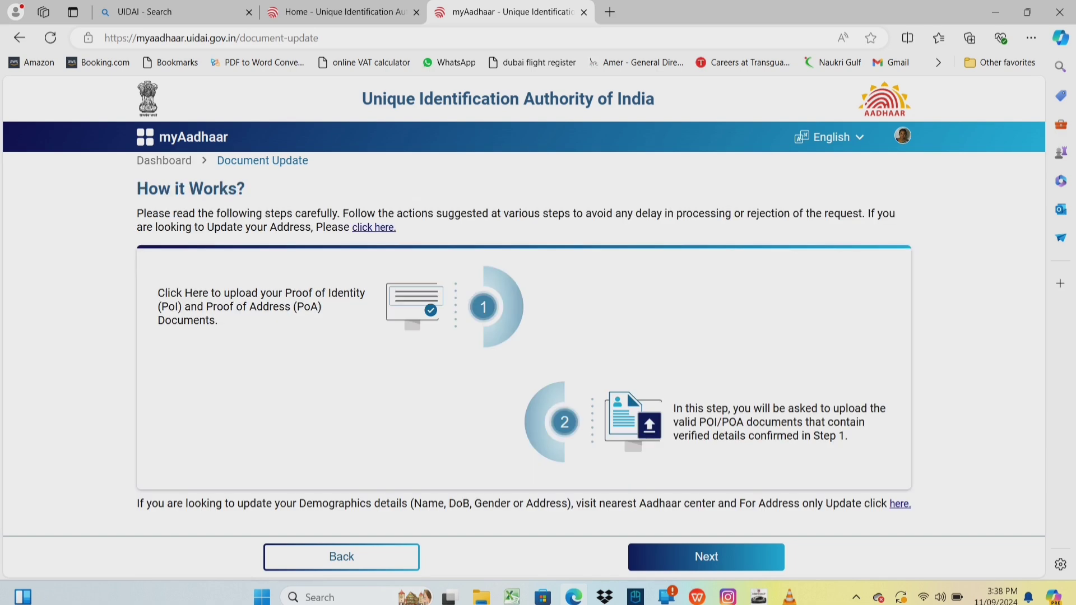
# Continue past How it Works and tick 'I verify that the above details are correct'.
pyautogui.press('Return')
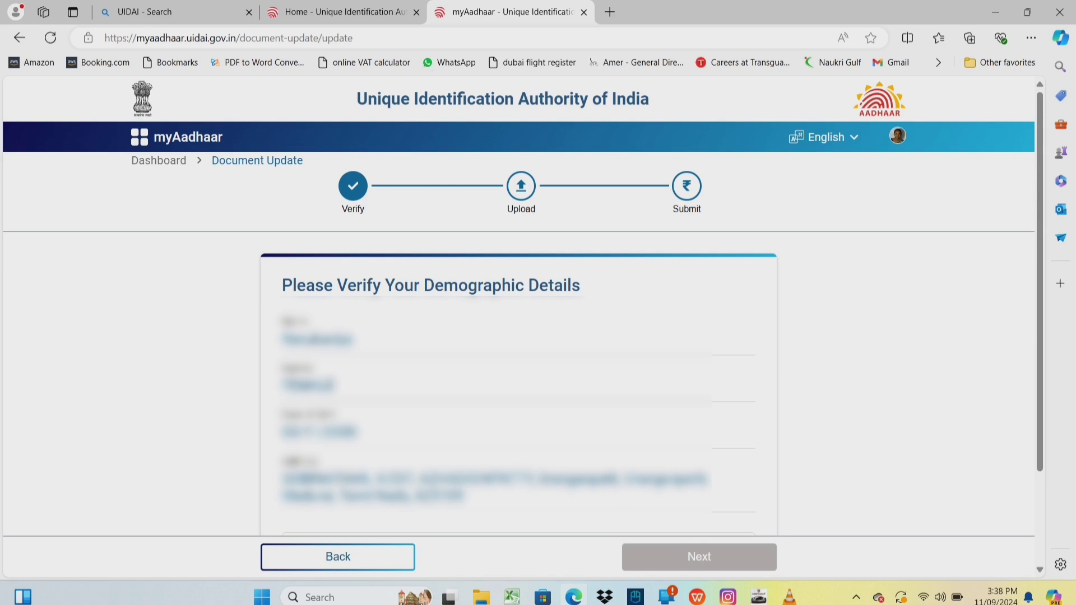
pyautogui.scroll(-2, 518, 381)
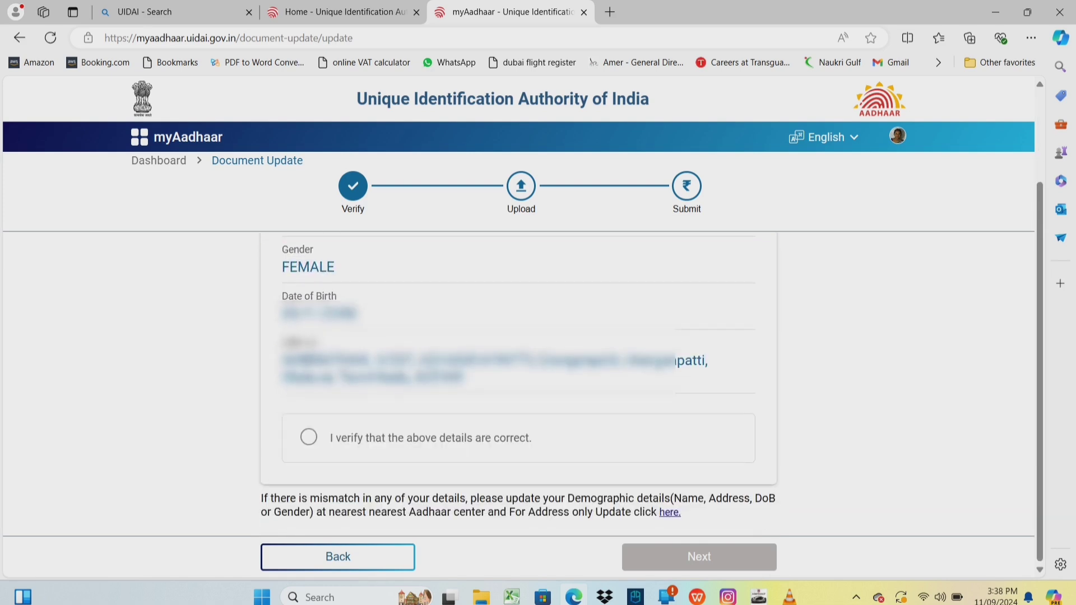
pyautogui.click(309, 436)
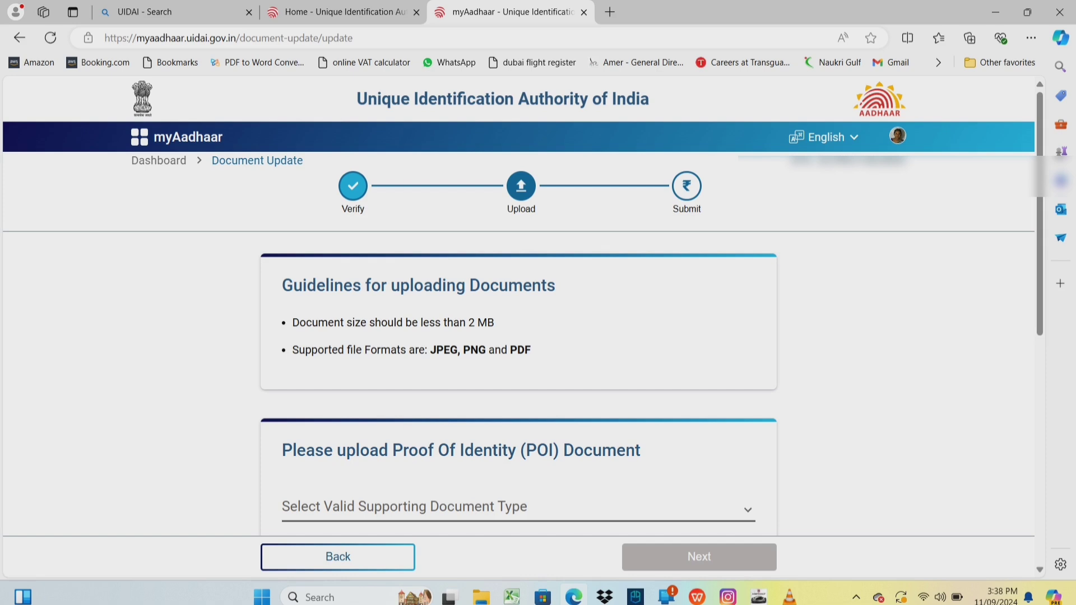
# Choose PAN Card / e-PAN Card as Proof of Identity and upload the PAN CARD image.
pyautogui.scroll(-5, 519, 381)
pyautogui.scroll(3, 519, 380)
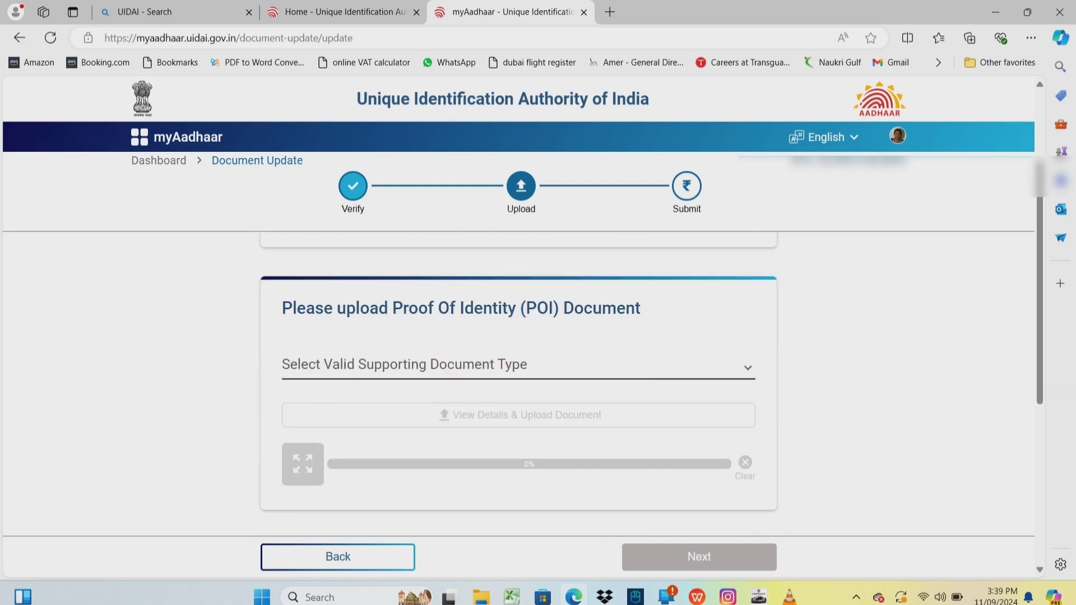
pyautogui.scroll(-3, 518, 381)
pyautogui.scroll(3, 518, 380)
pyautogui.click(518, 367)
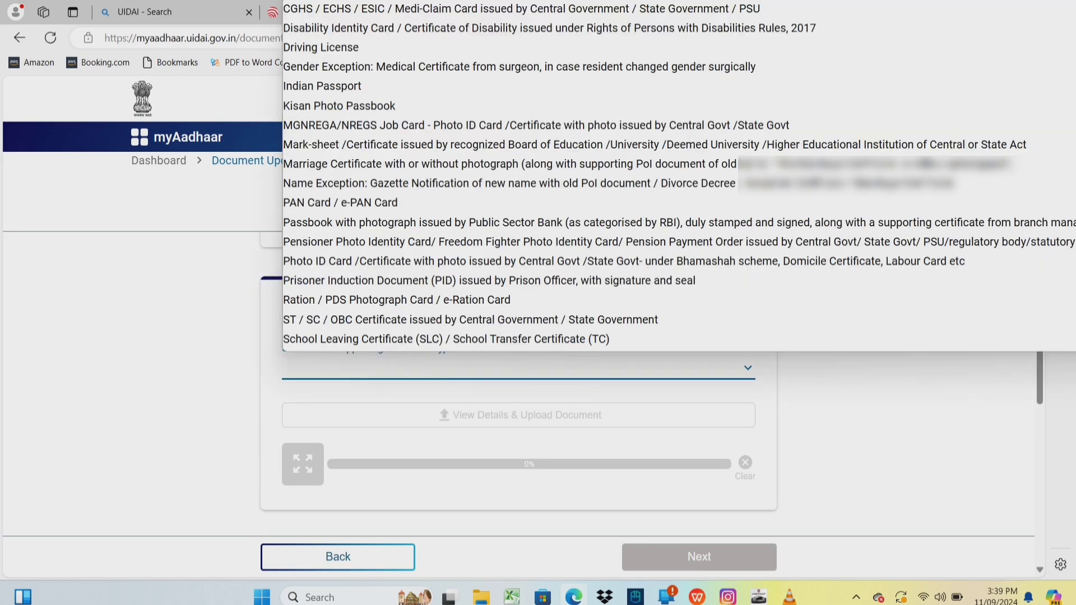
pyautogui.click(340, 202)
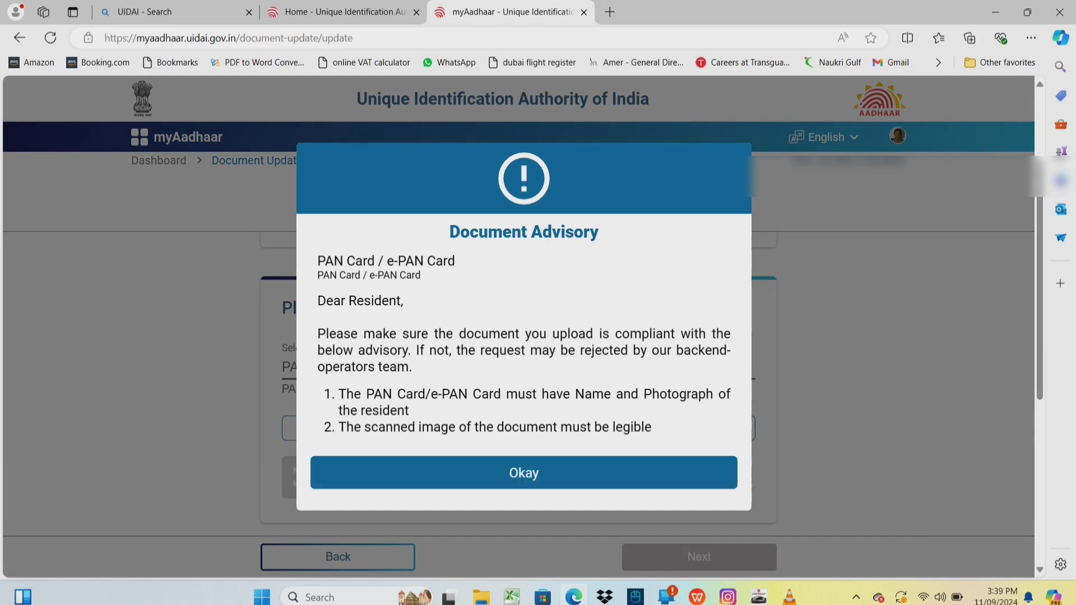
pyautogui.click(523, 473)
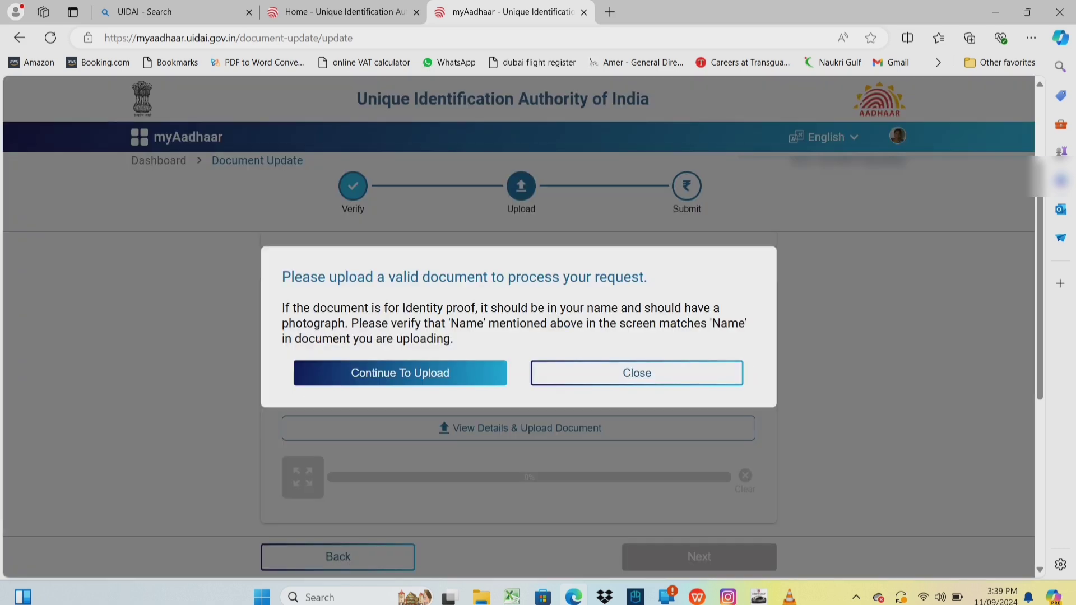
pyautogui.click(400, 372)
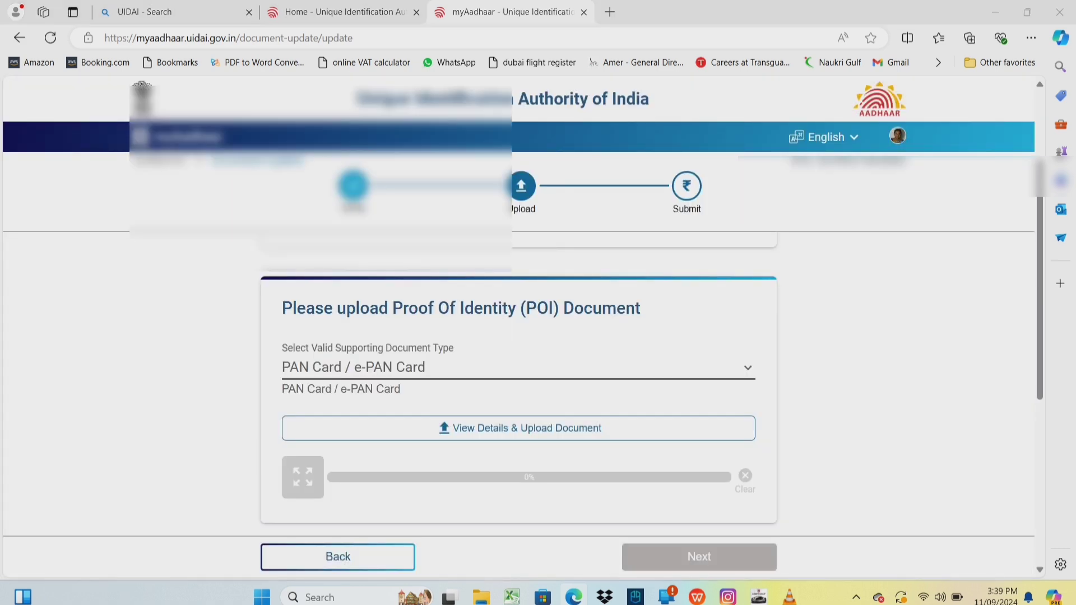
pyautogui.click(241, 143)
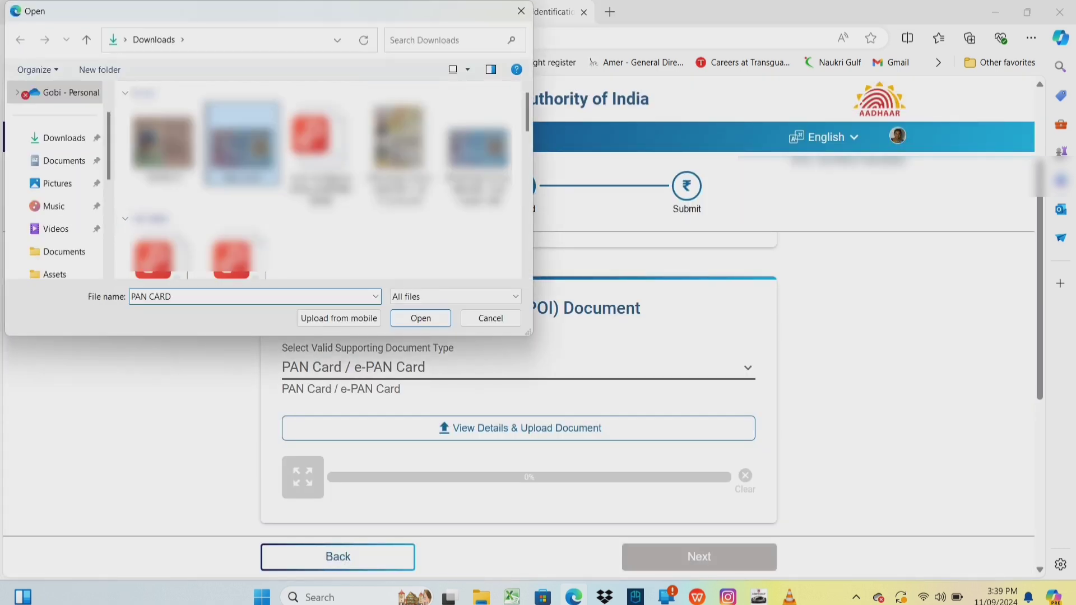
pyautogui.click(420, 318)
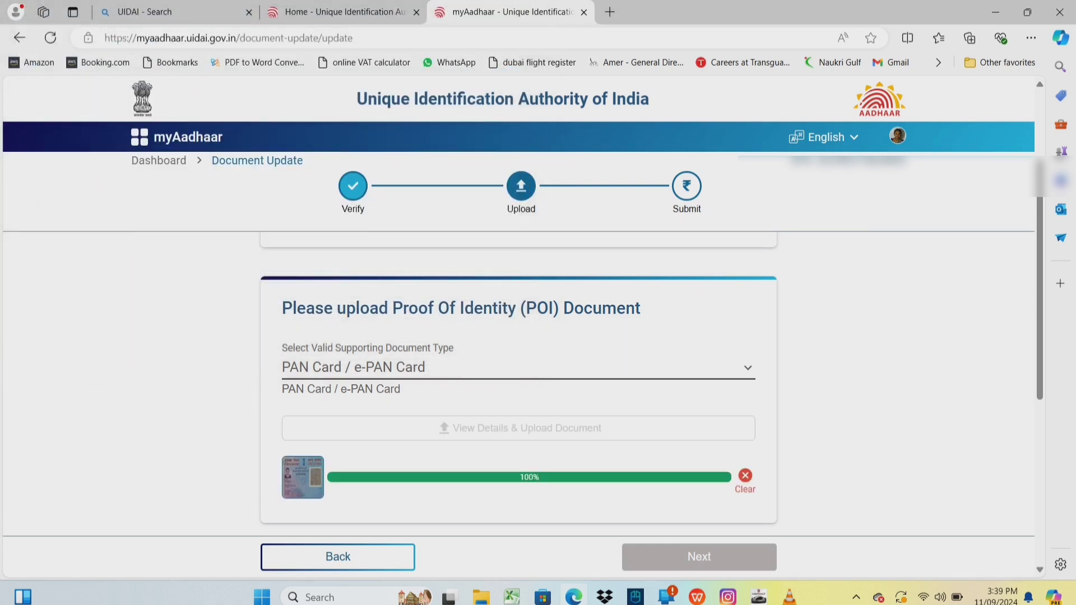
pyautogui.scroll(-5, 518, 381)
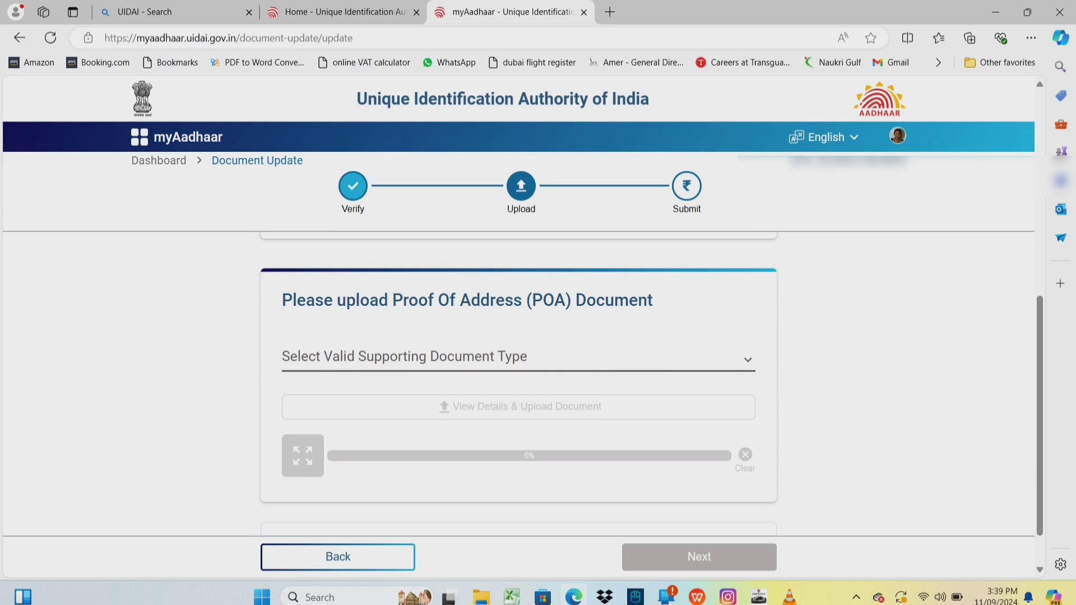
# Choose Voter Identity Card as Proof of Address, upload the VOTER ID image, and tick consent.
pyautogui.click(516, 357)
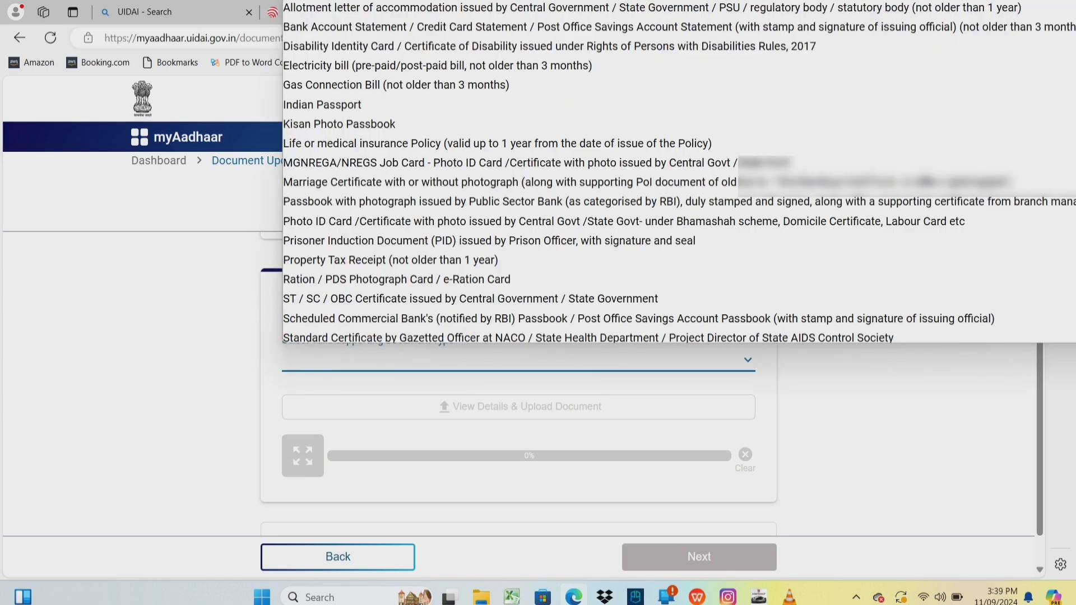
pyautogui.scroll(-4, 504, 246)
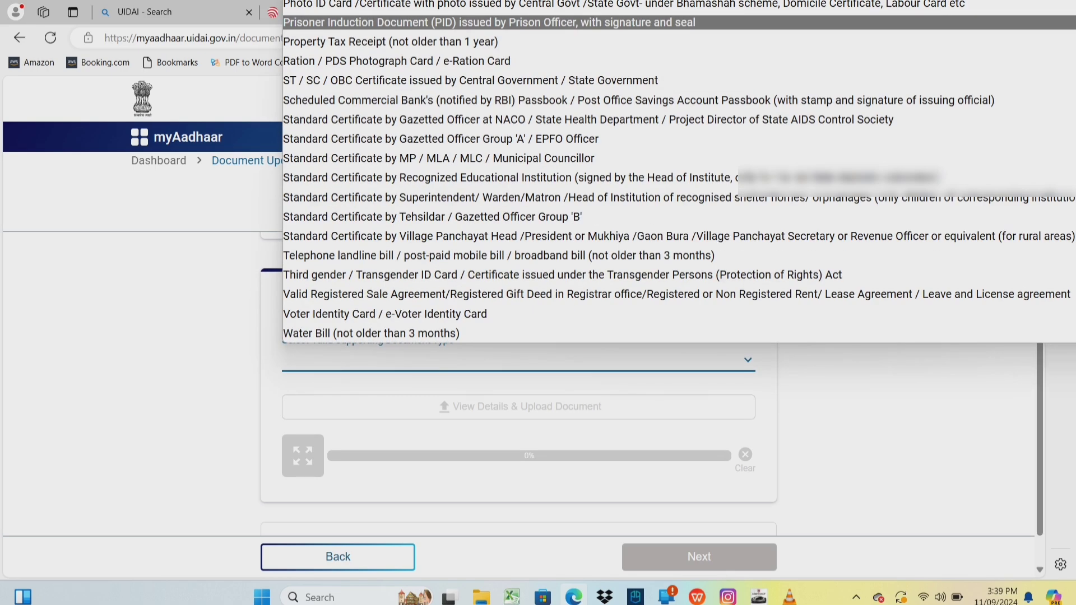
pyautogui.click(392, 314)
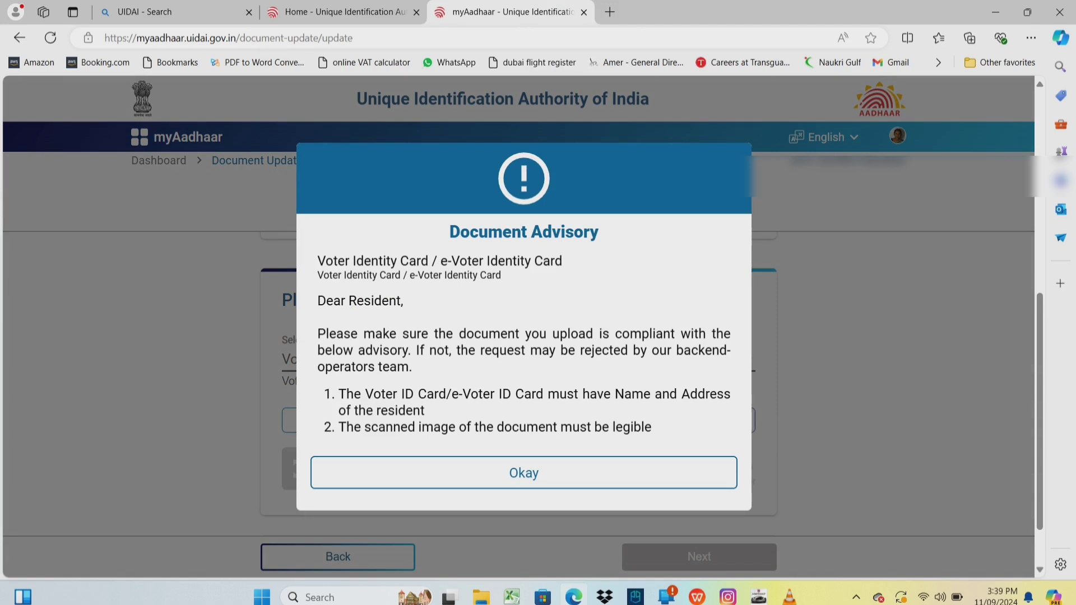
pyautogui.click(524, 472)
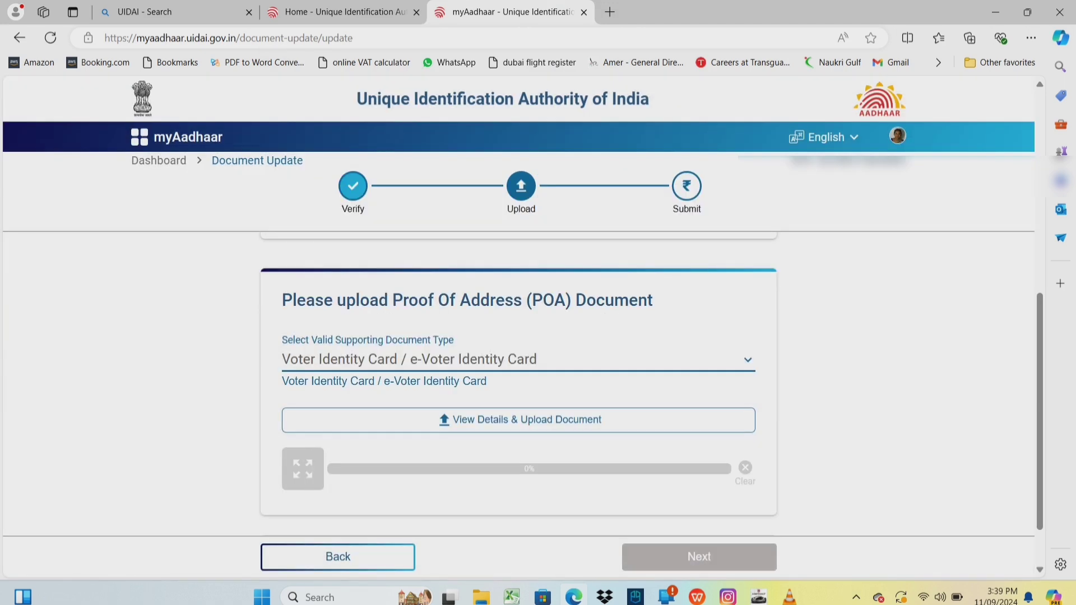
pyautogui.scroll(-1, 519, 364)
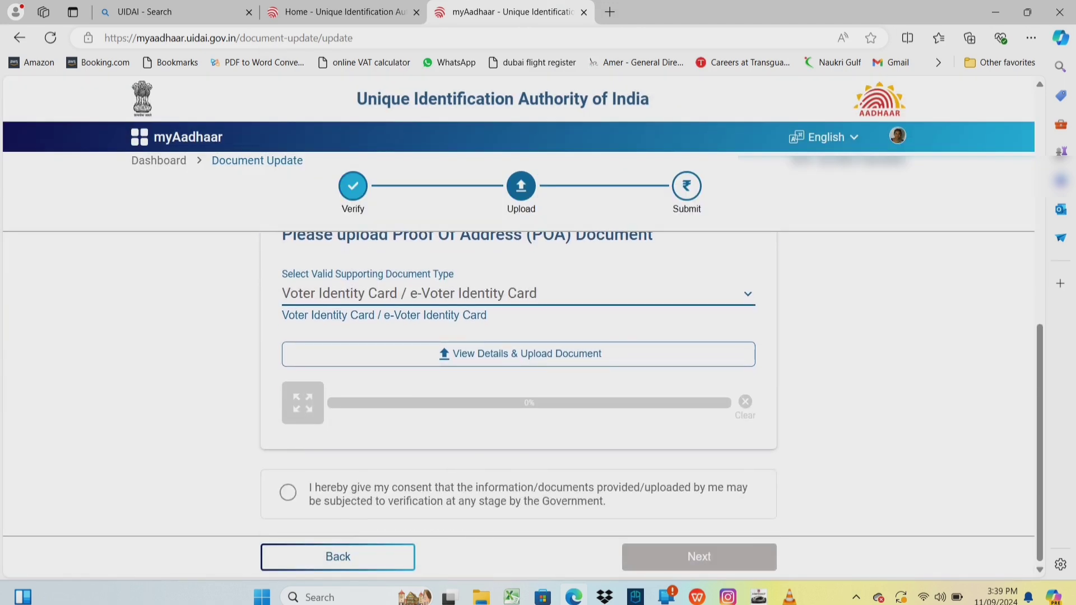
pyautogui.click(518, 354)
pyautogui.click(400, 372)
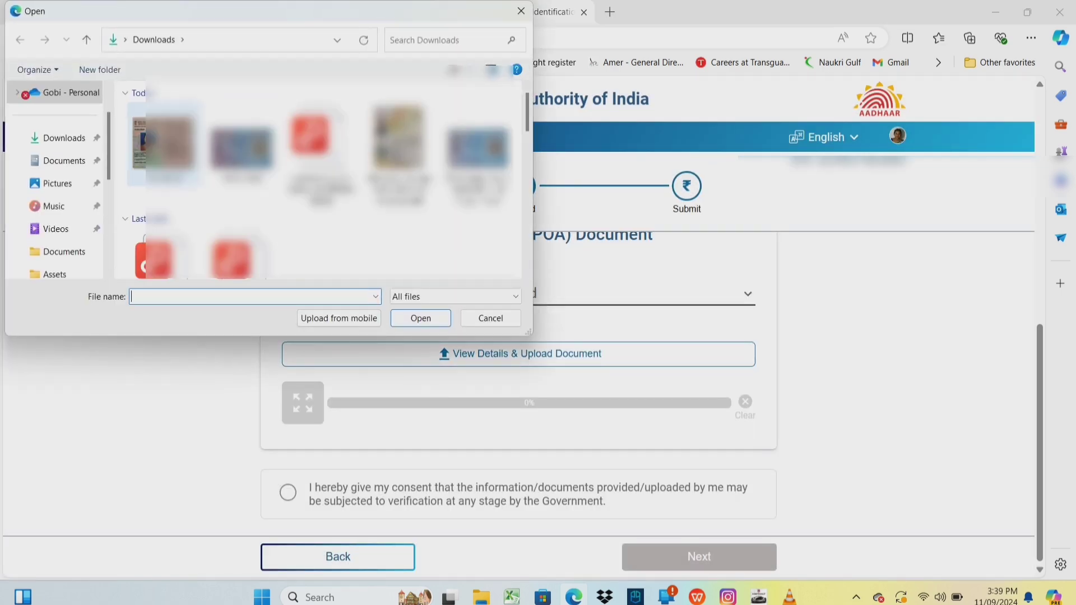
pyautogui.click(166, 143)
pyautogui.click(420, 317)
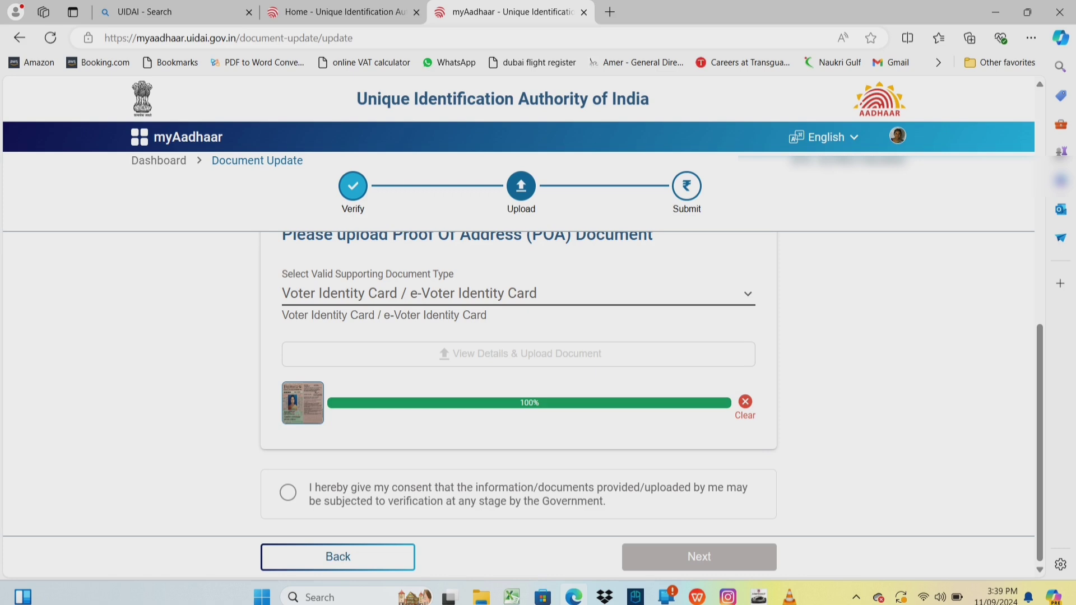
pyautogui.click(287, 493)
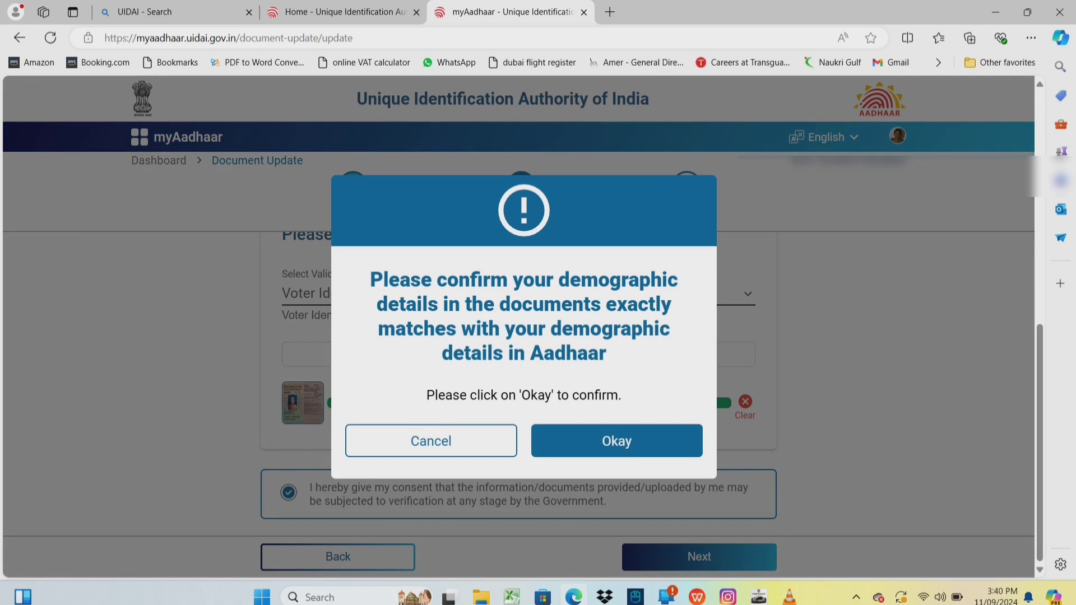
# Submit the ₹0 update request, then download and open the Acknowledgement Slip PDF.
pyautogui.press('Return')
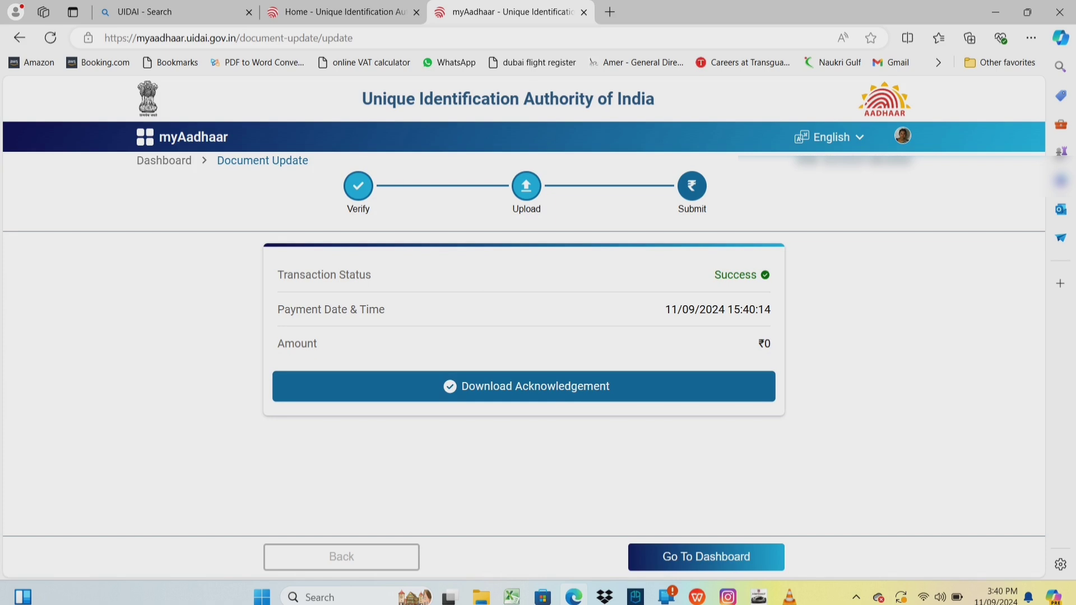
pyautogui.click(524, 386)
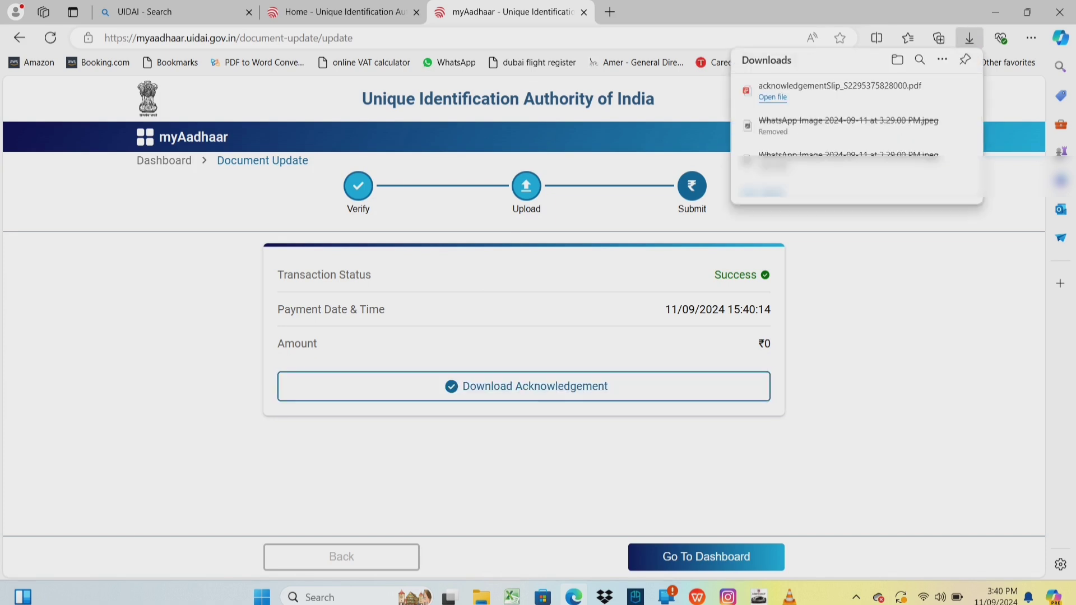
pyautogui.click(772, 97)
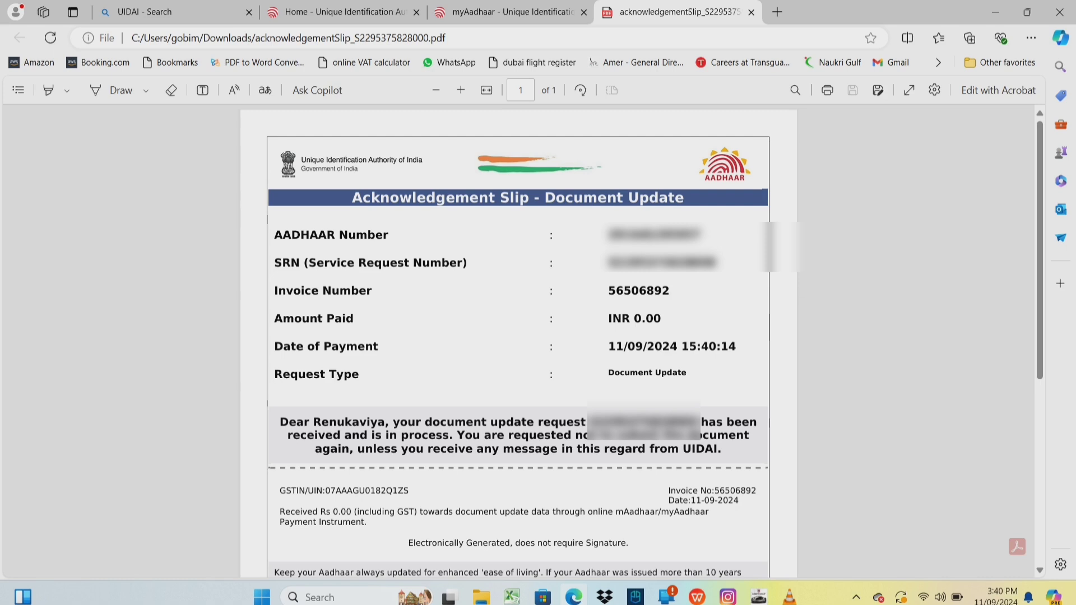
# Copy the service request number from the slip and return to the myAadhaar tab.
pyautogui.moveTo(717, 262); pyautogui.dragTo(608, 262)
pyautogui.rightClick(614, 126)
pyautogui.click(652, 137)
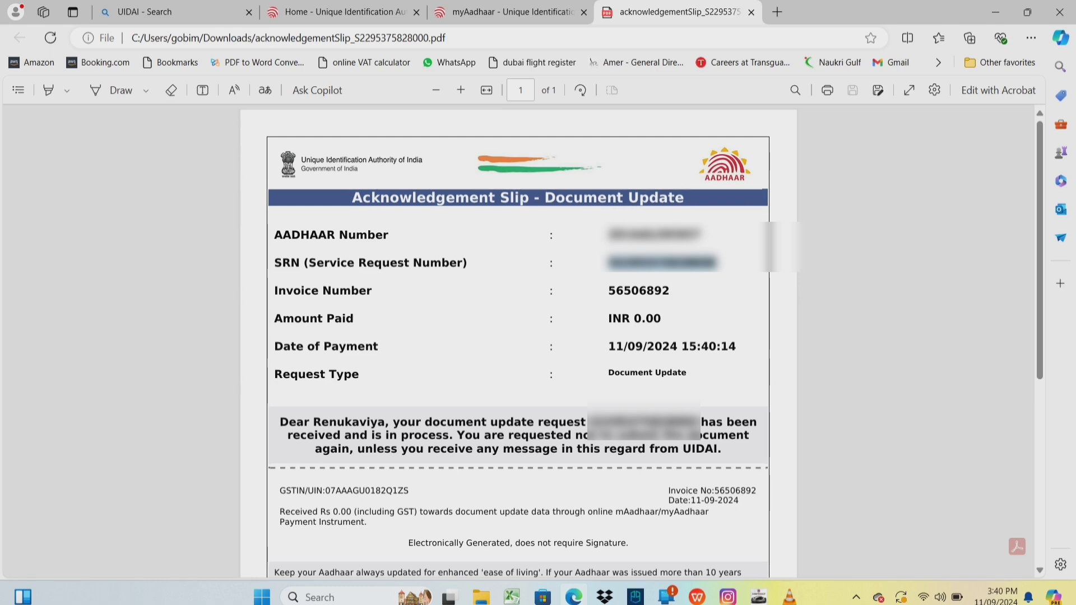
pyautogui.scroll(-6, 518, 342)
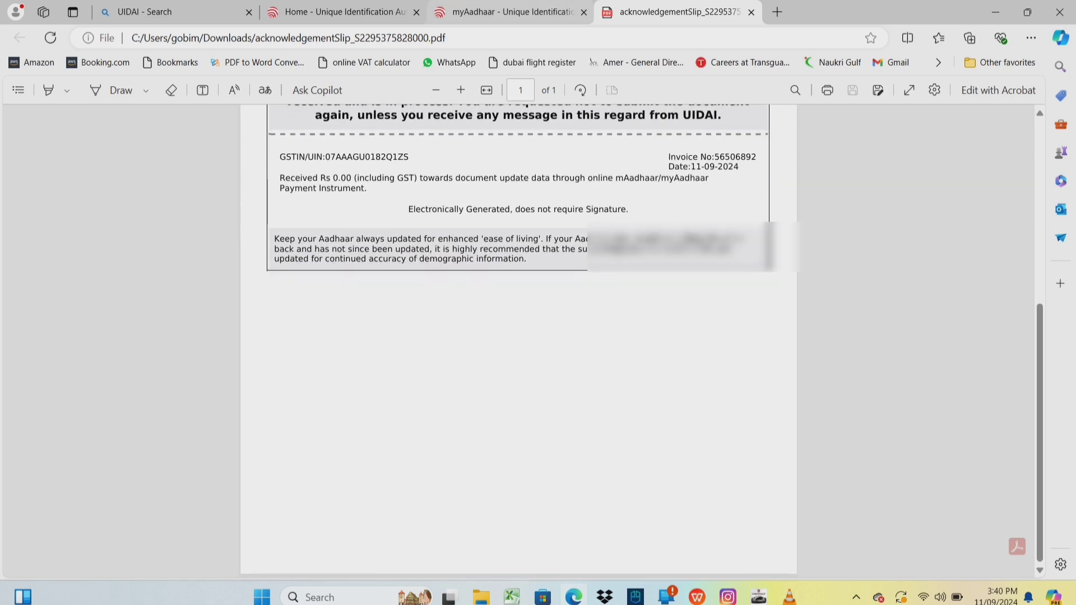
pyautogui.click(507, 12)
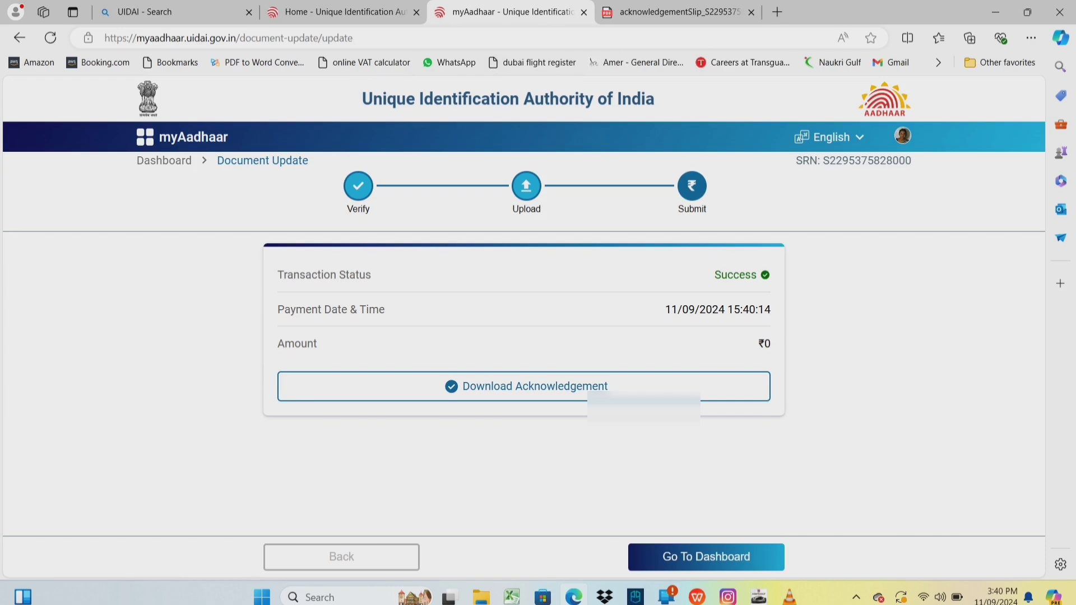
# Check the dashboard's Requests table for the 11/09/2024 Document Update showing Verification Stage.
pyautogui.click(705, 556)
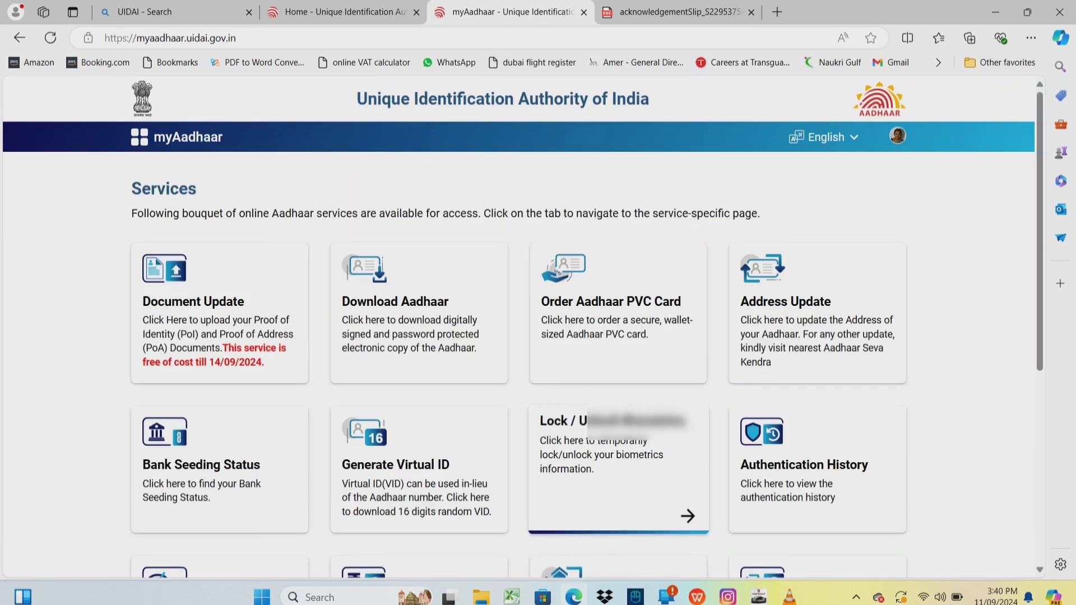
pyautogui.scroll(-7, 521, 364)
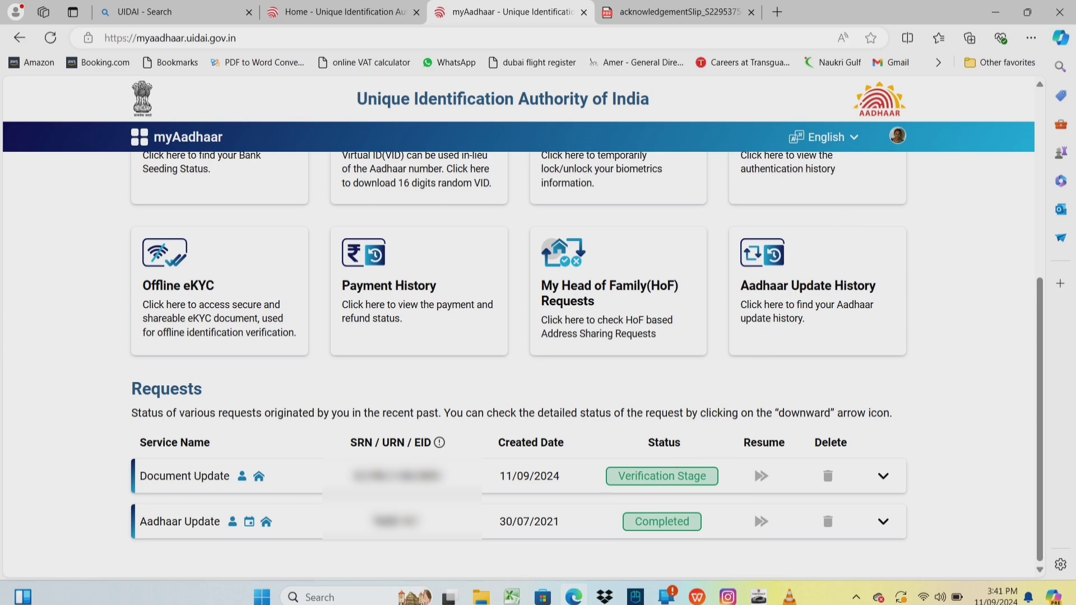
pyautogui.scroll(3, 419, 431)
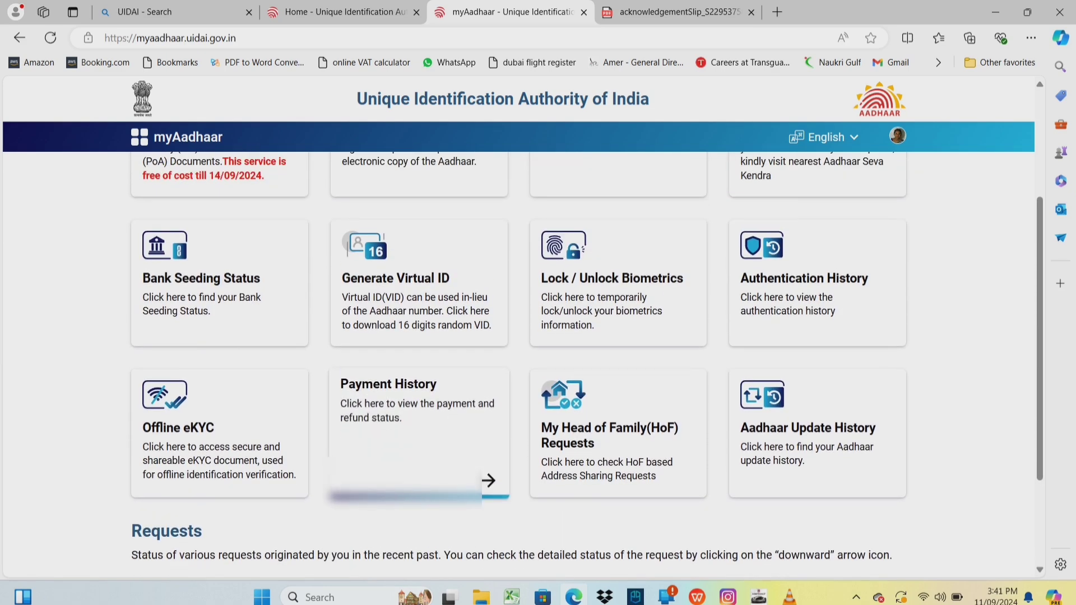